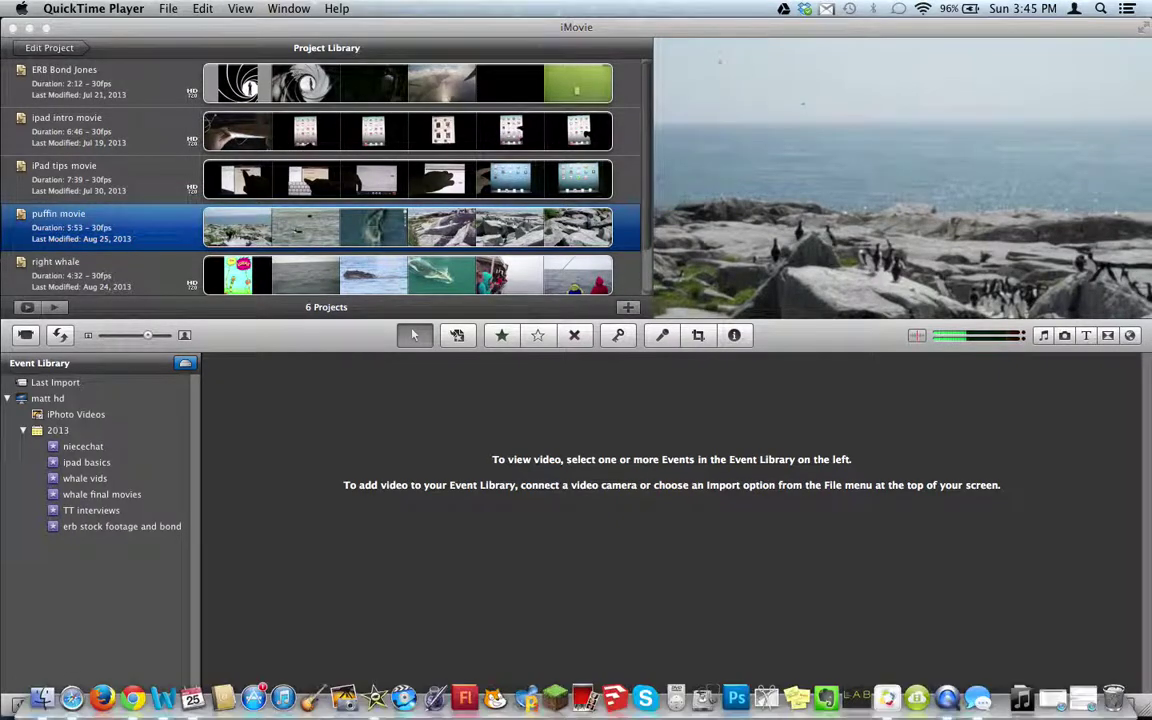
Step: In Finder, browse Movies to the iMovie Events and iMovie Projects folders, then return to iMovie
left_click(44, 698)
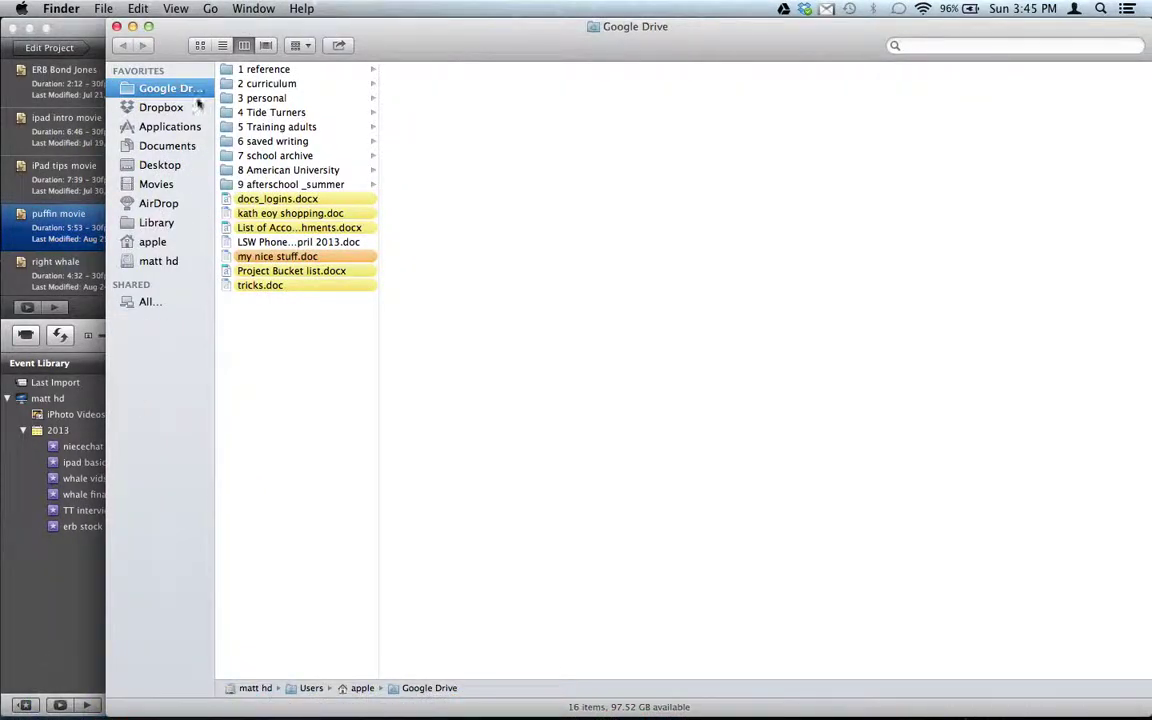
left_click_drag(170, 36, 92, 40)
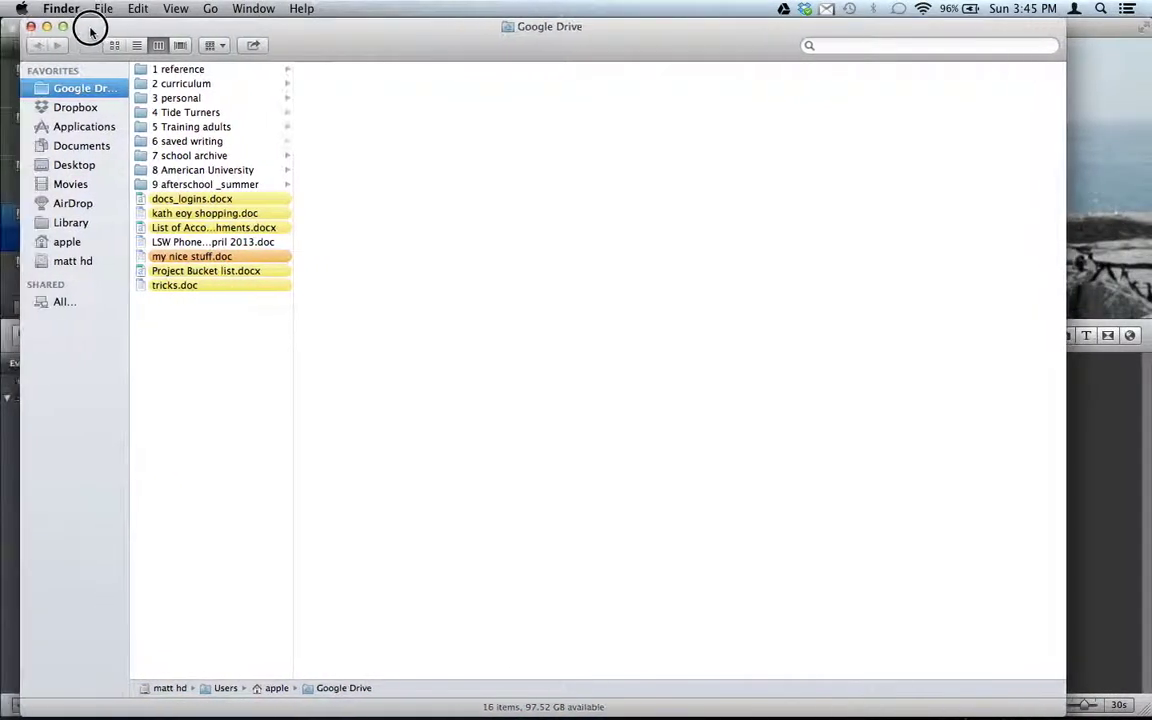
left_click(62, 186)
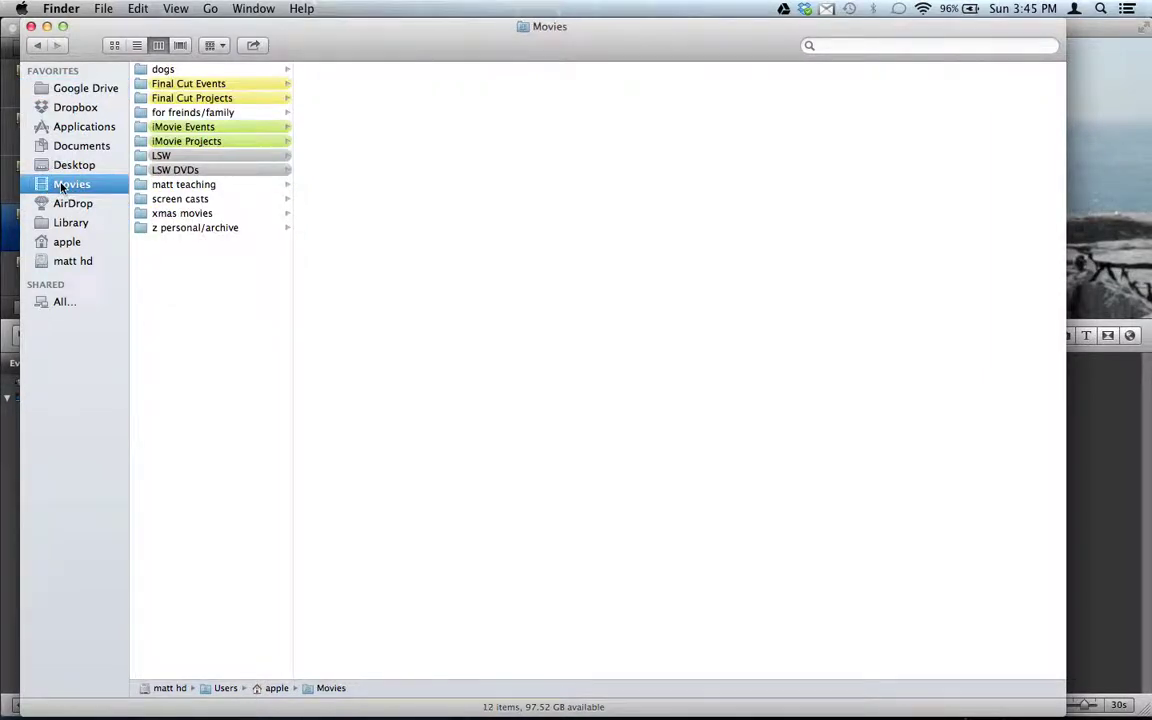
left_click(170, 128)
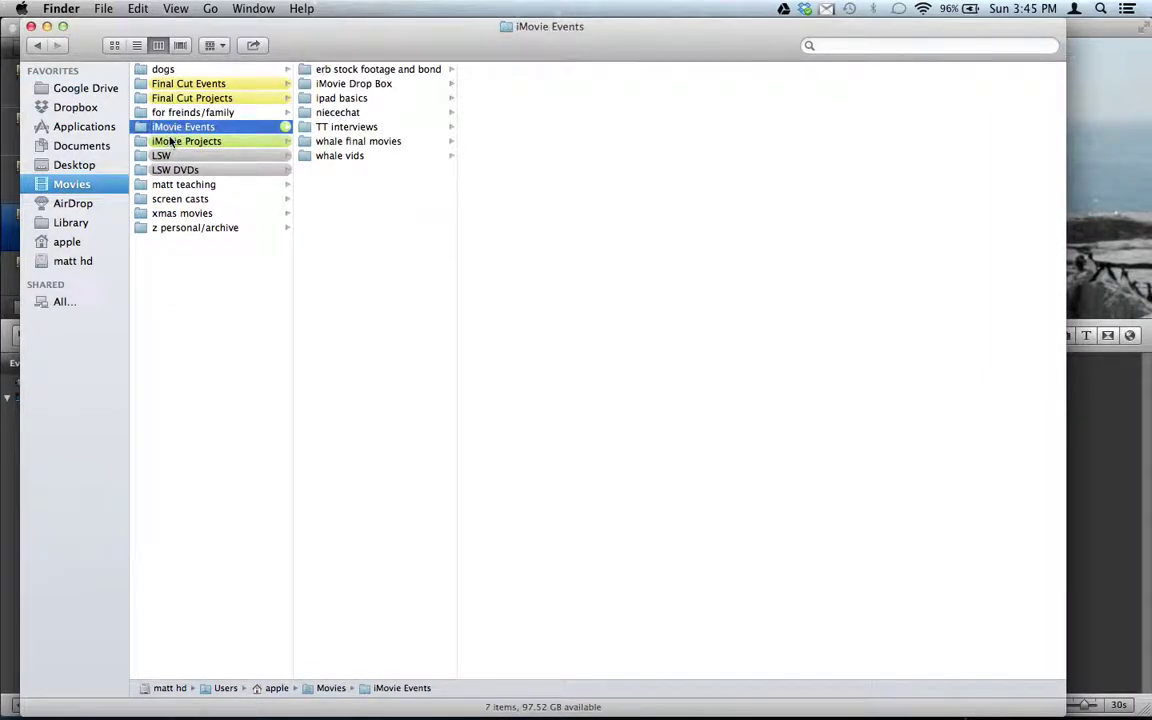
left_click(170, 141)
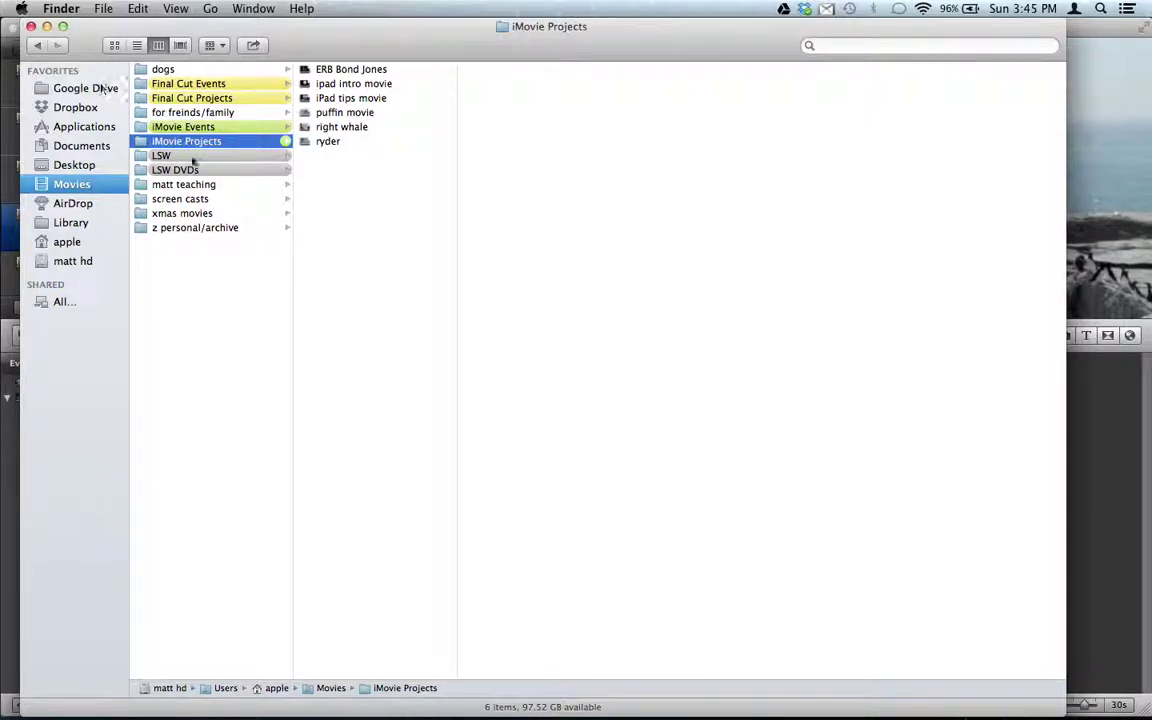
left_click(5, 93)
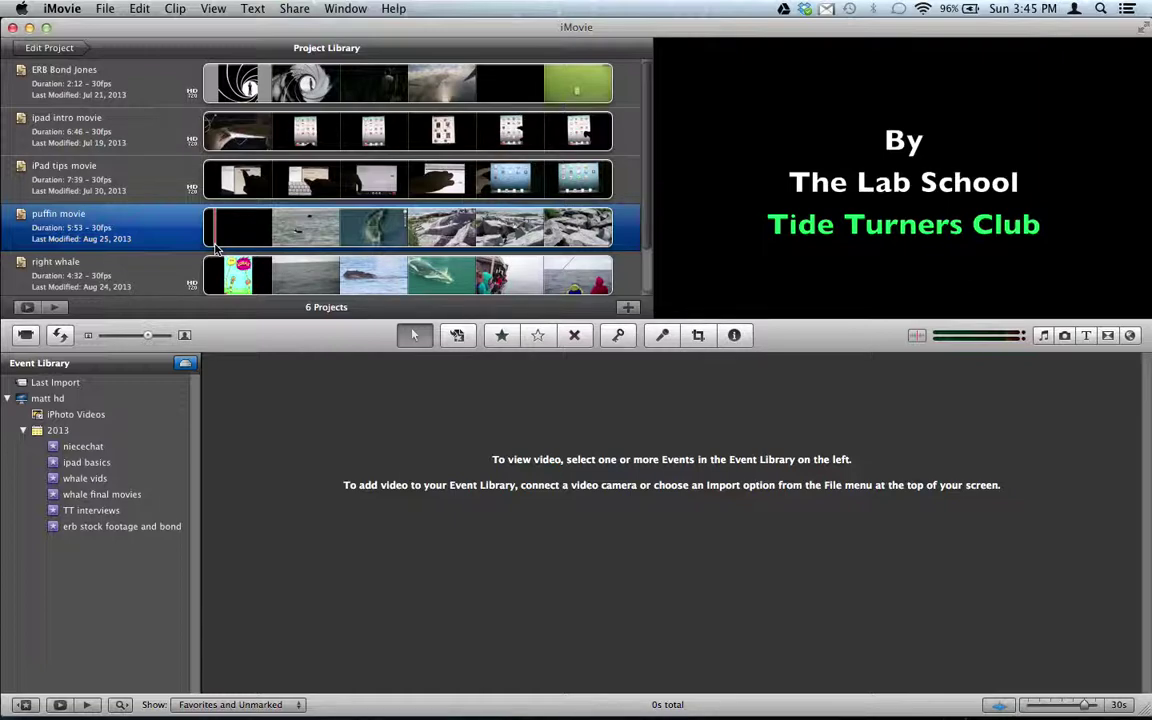
Step: Play the ERB Bond Jones project and toggle the matt hd project group open and closed
left_click(146, 72)
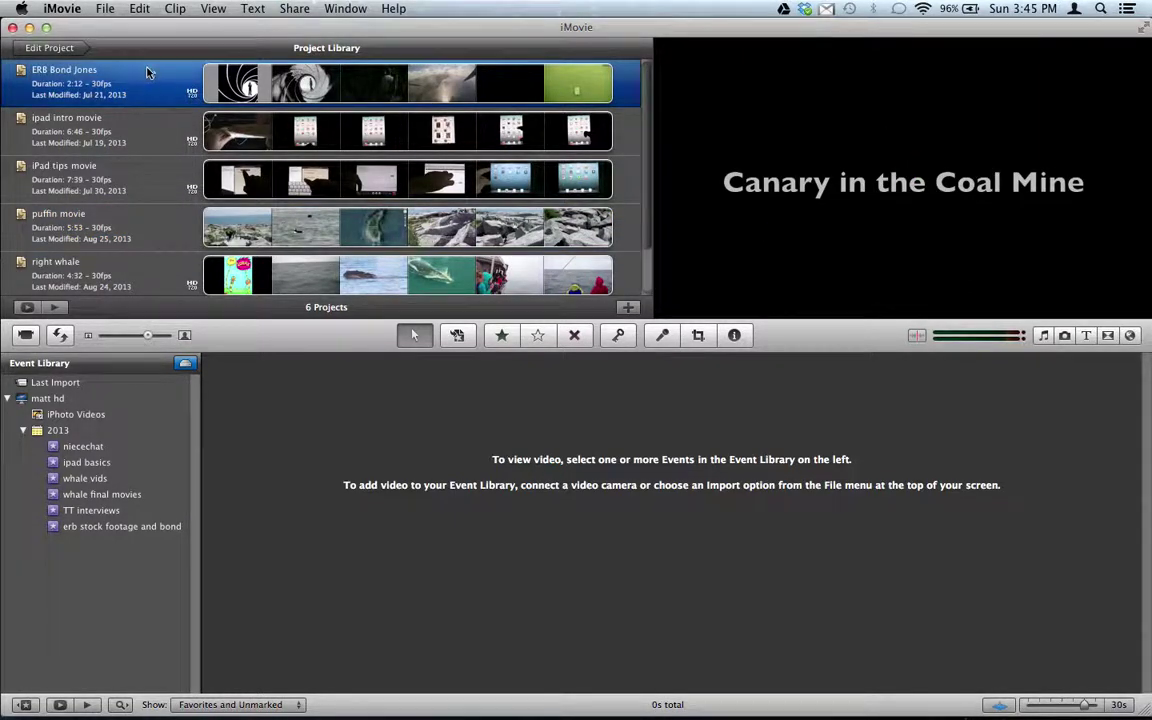
key("space")
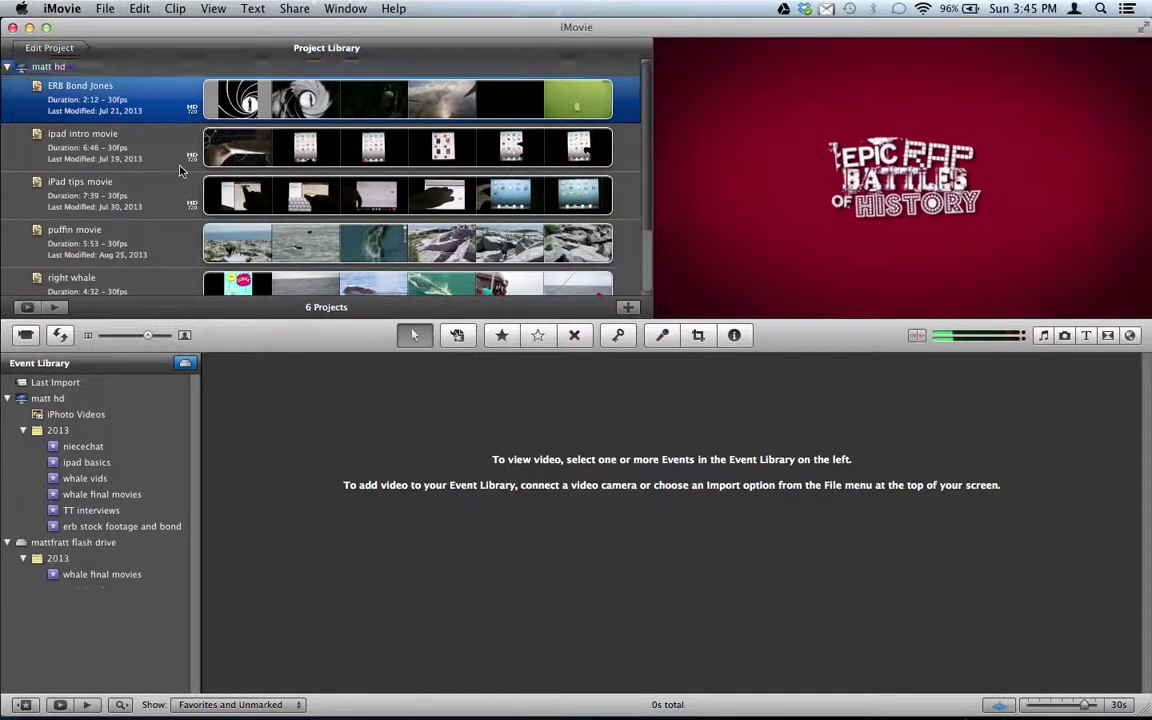
left_click(7, 66)
left_click(7, 66)
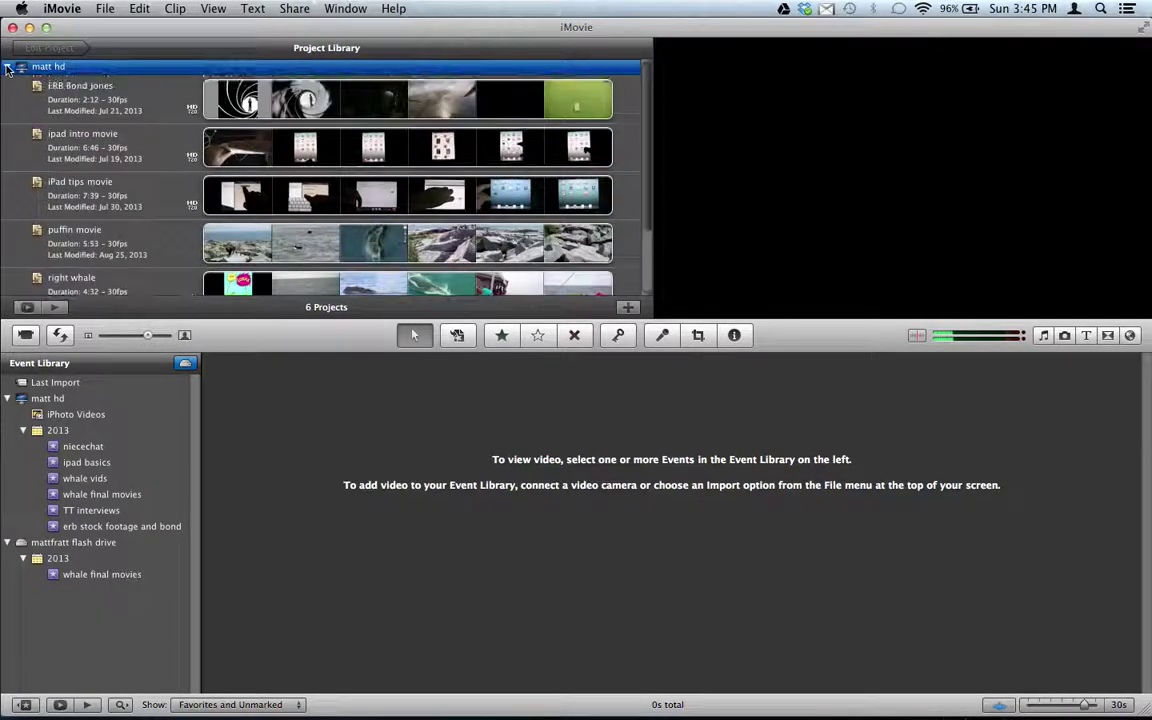
left_click(7, 66)
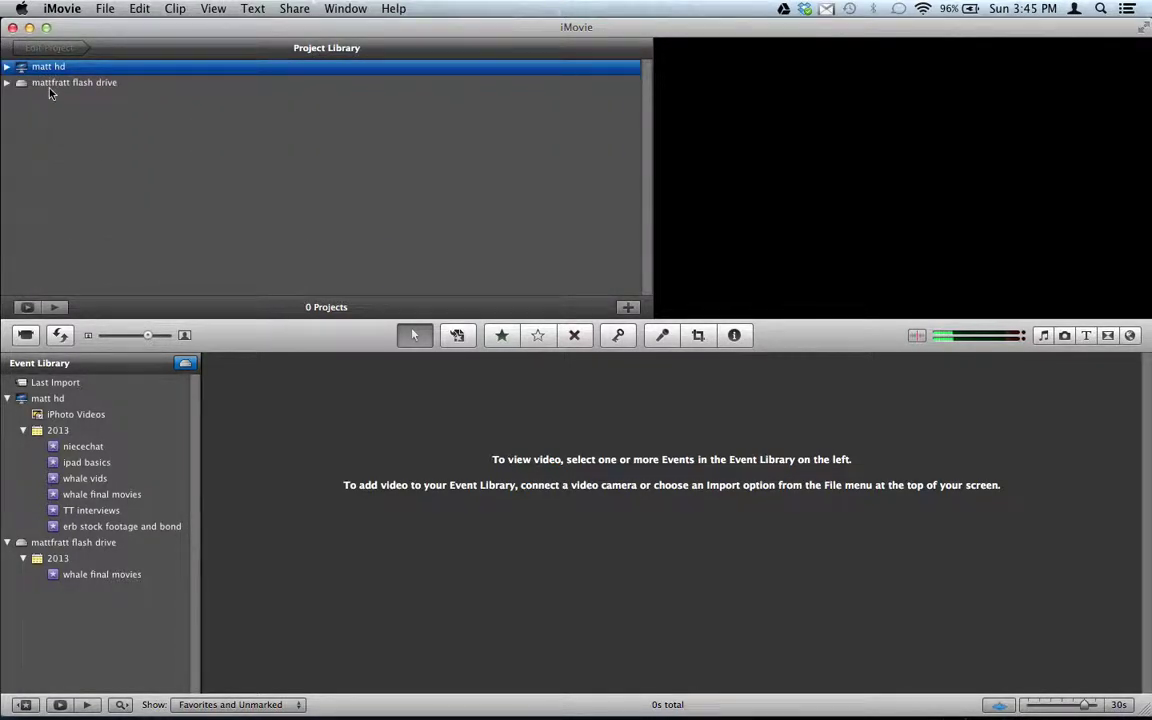
left_click(8, 67)
left_click(8, 67)
left_click(8, 67)
left_click(8, 67)
Step: Expand the matt hd group and select the puffin movie project
left_click(8, 68)
scroll(122, 203, "down", 3)
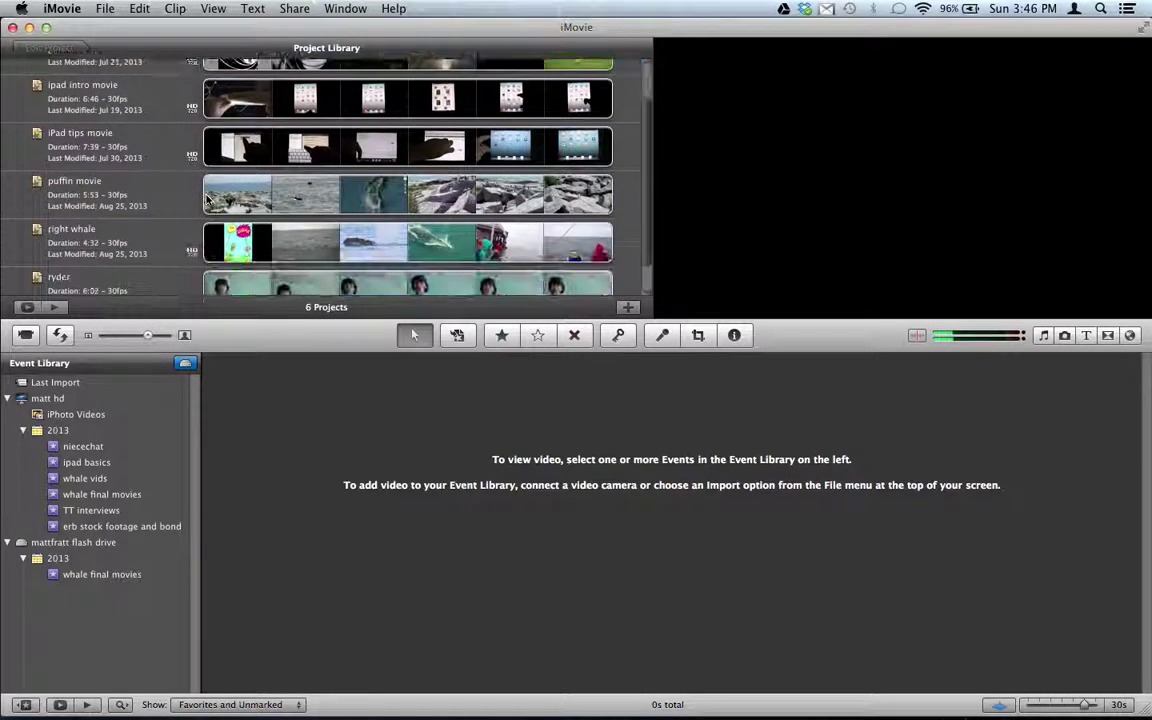
left_click(122, 203)
scroll(122, 203, "down", 1)
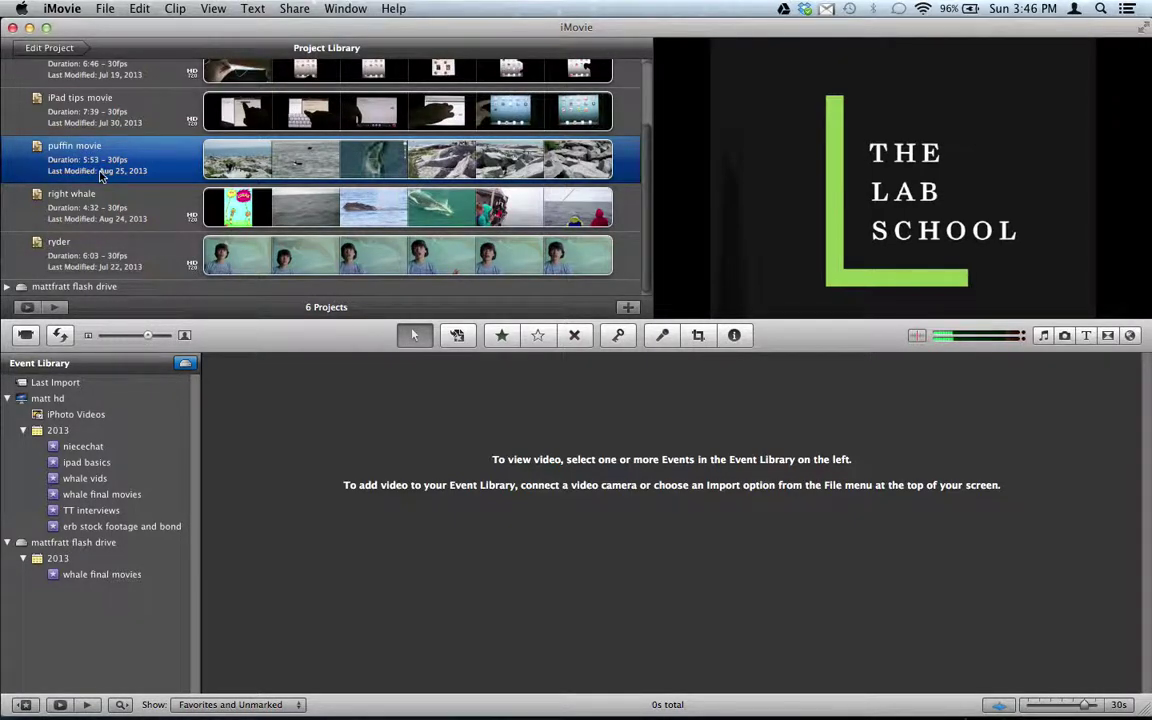
Step: Drag puffin movie onto the mattfratt flash drive, then cancel the Copy project dialog
left_click_drag(100, 172, 78, 257)
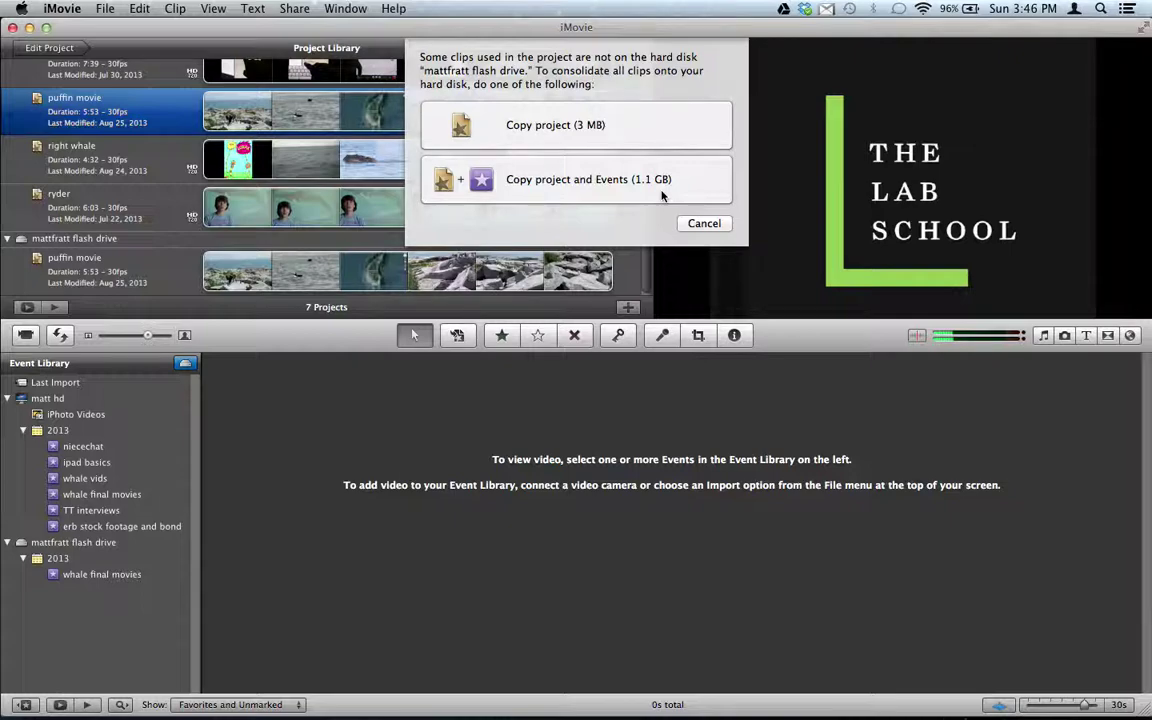
left_click(703, 223)
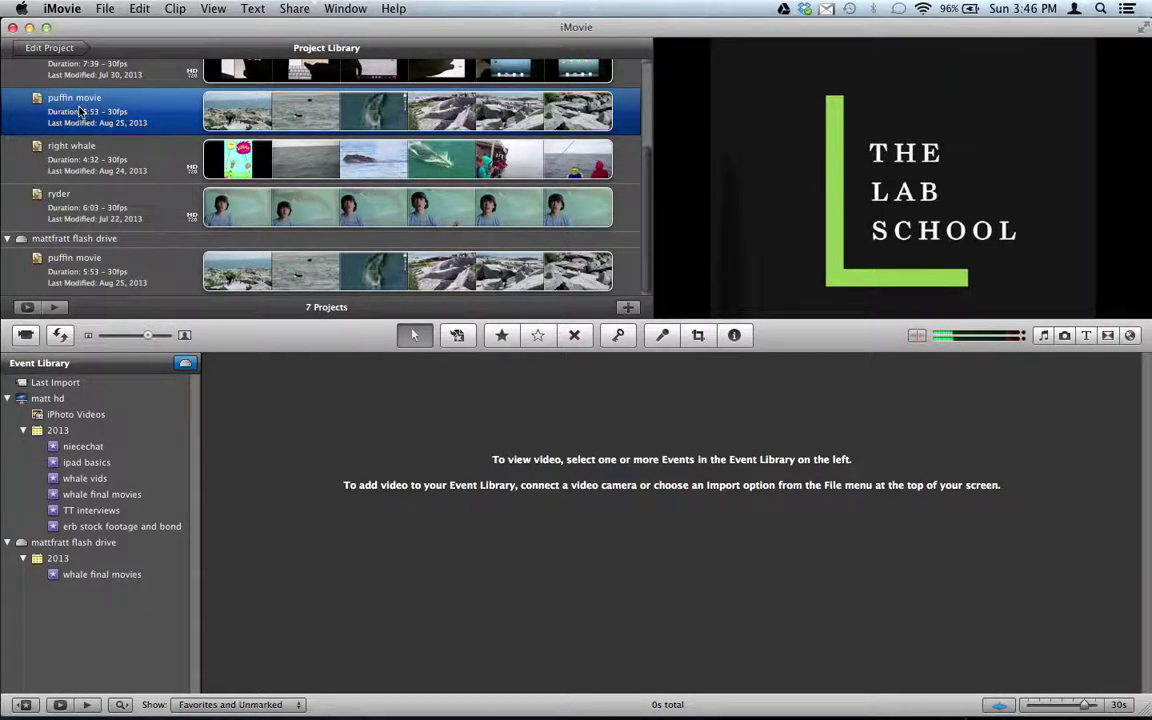
left_click(7, 238)
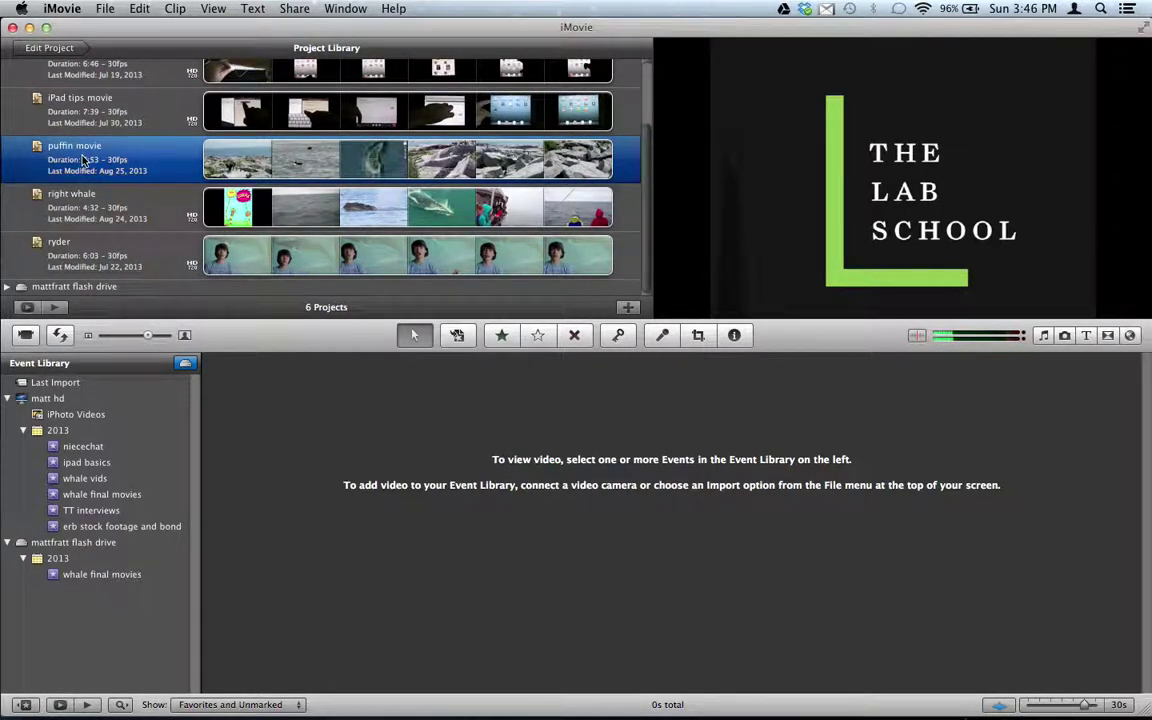
left_click_drag(84, 160, 80, 293)
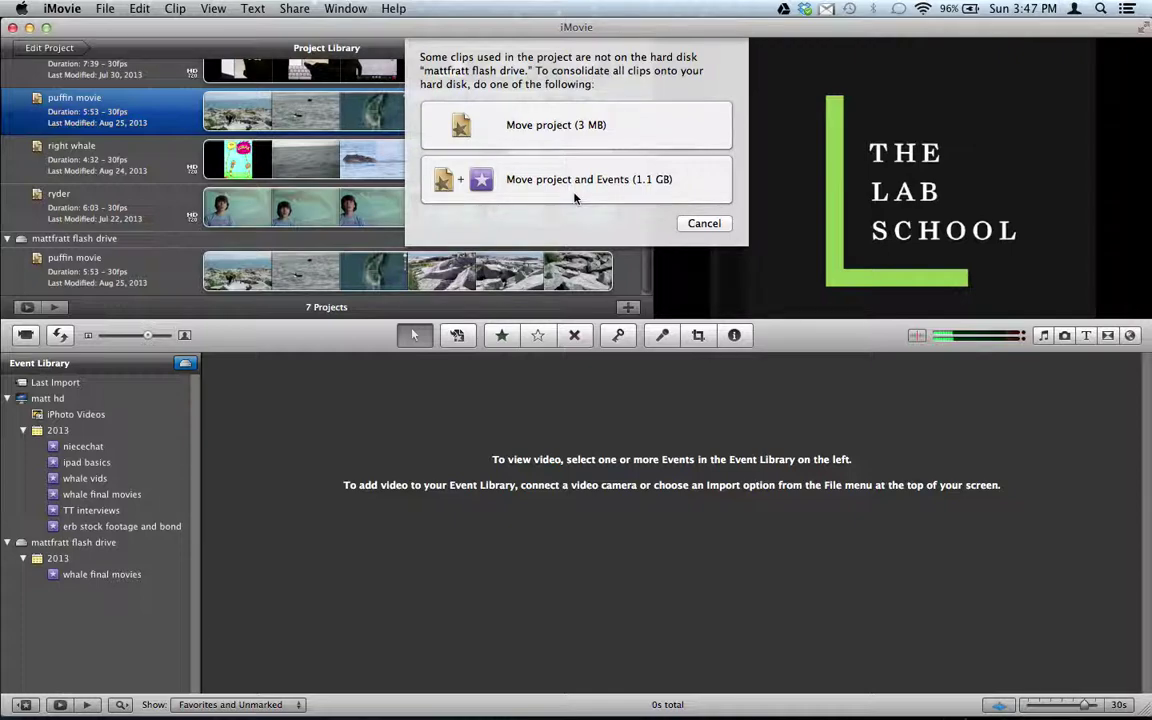
left_click(704, 223)
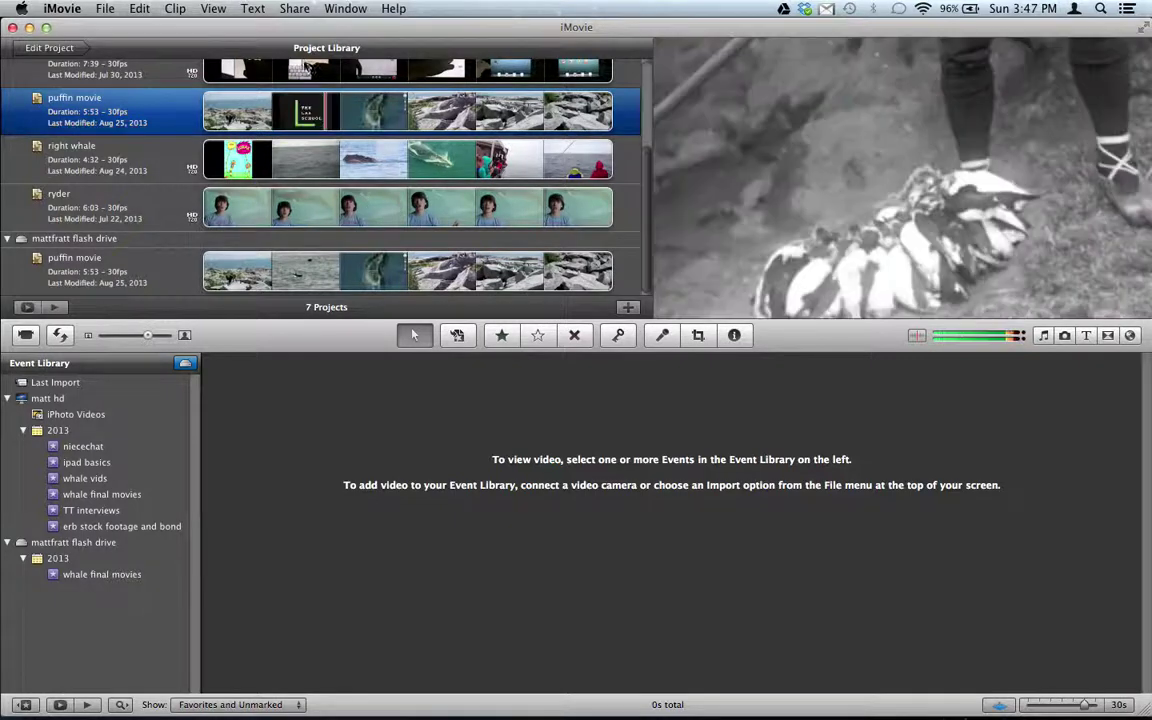
Step: Collapse the mattfratt flash drive and matt hd project groups in the Project Library
left_click(11, 241)
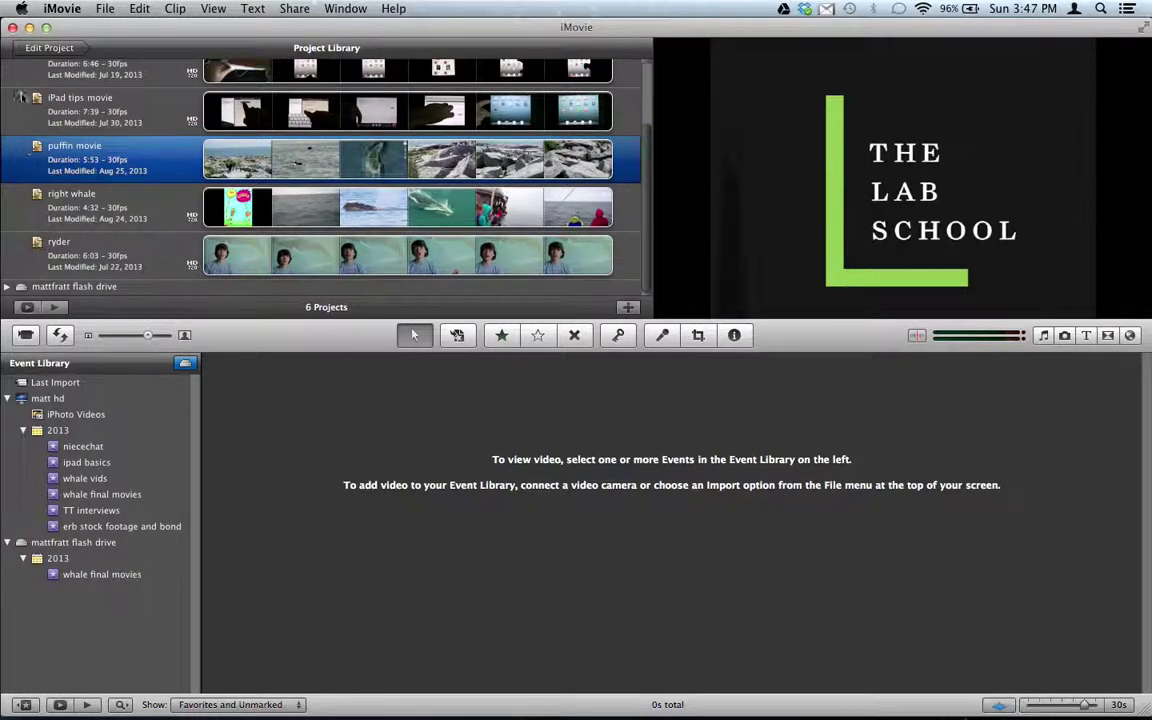
scroll(20, 100, "up", 3)
left_click(8, 67)
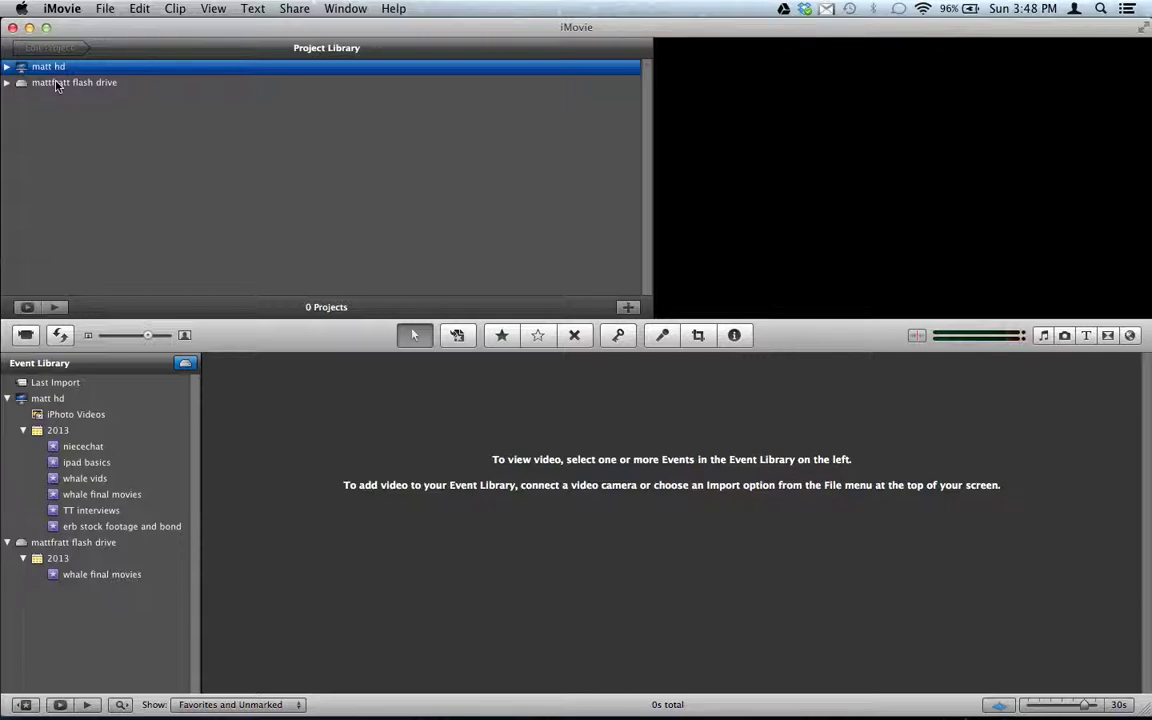
left_click(1100, 9)
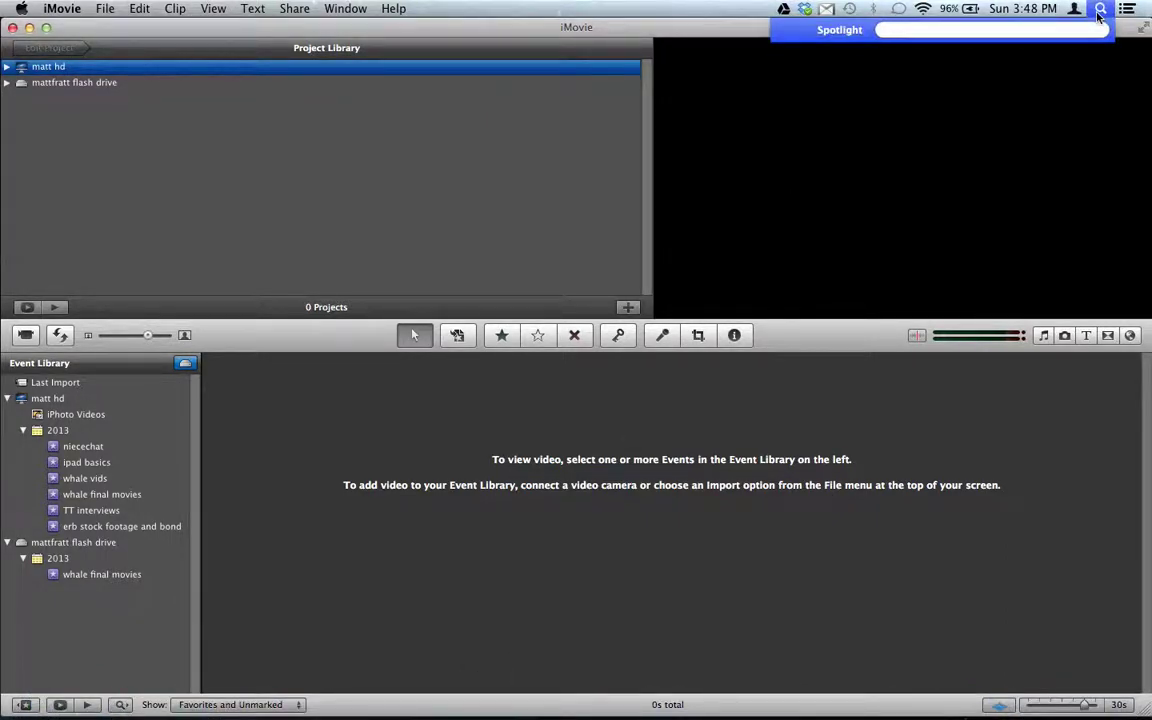
Step: Launch Disk Utility through Spotlight and select the mattfratt flash drive volume
type("disk utility")
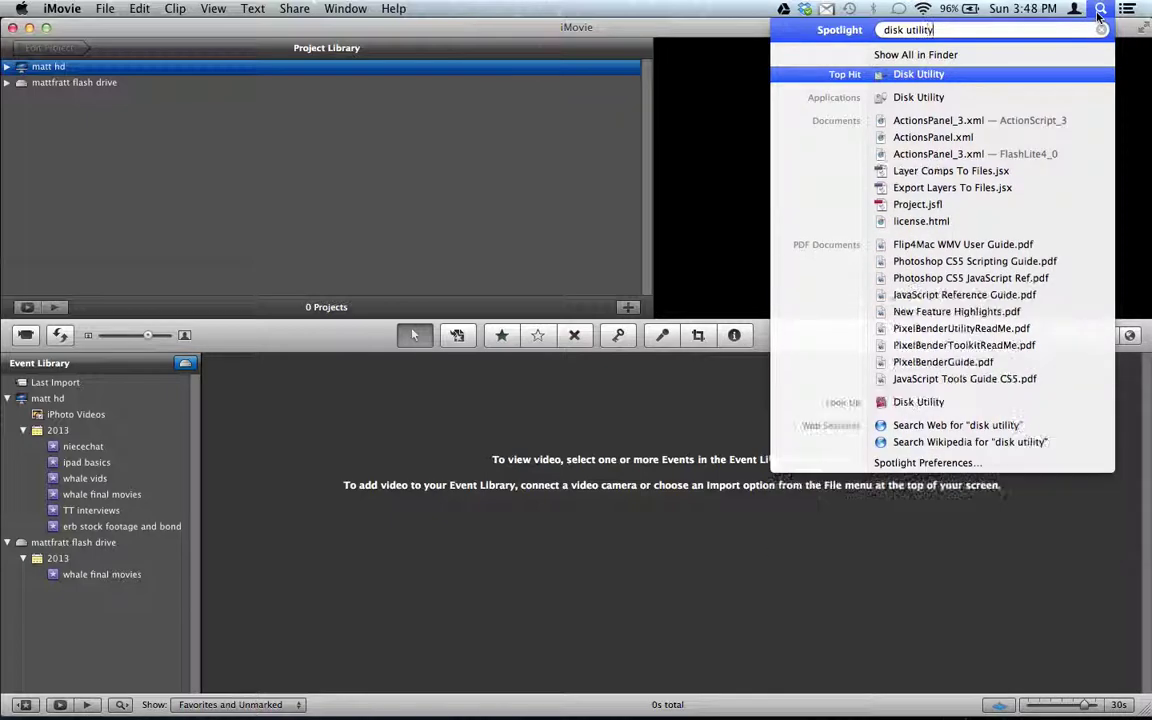
key("Return")
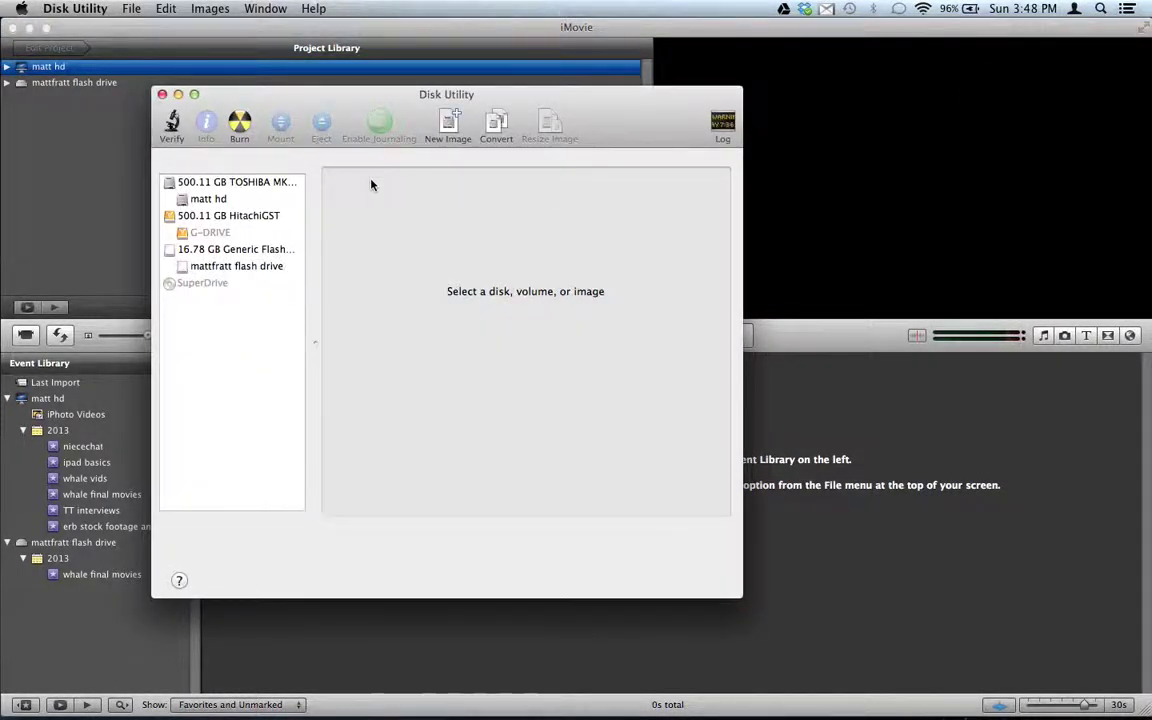
left_click(212, 265)
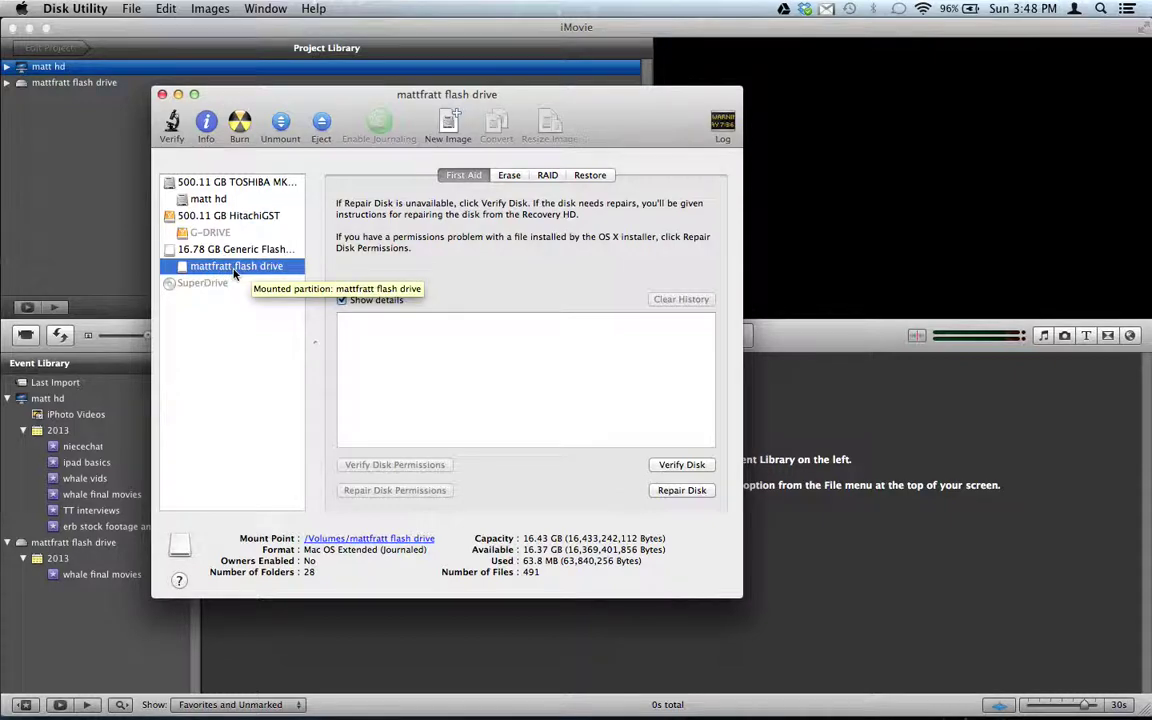
Step: Erase the mattfratt flash drive using the Mac OS Extended (Journaled) format
left_click(509, 176)
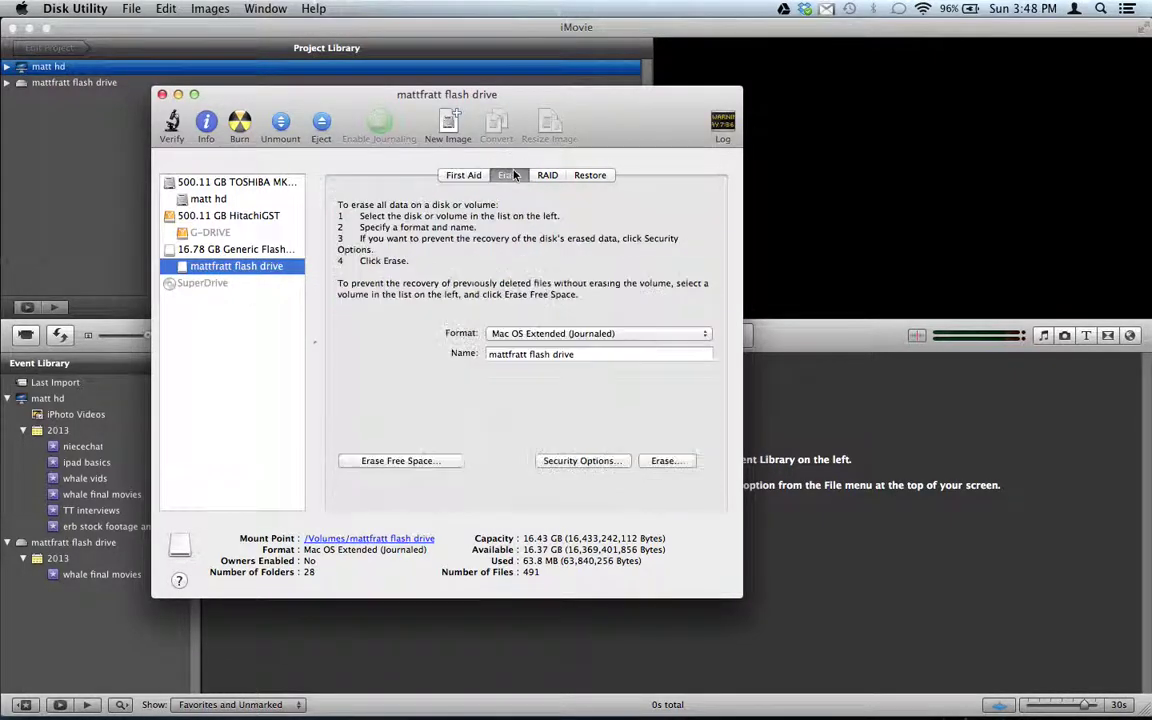
left_click(700, 337)
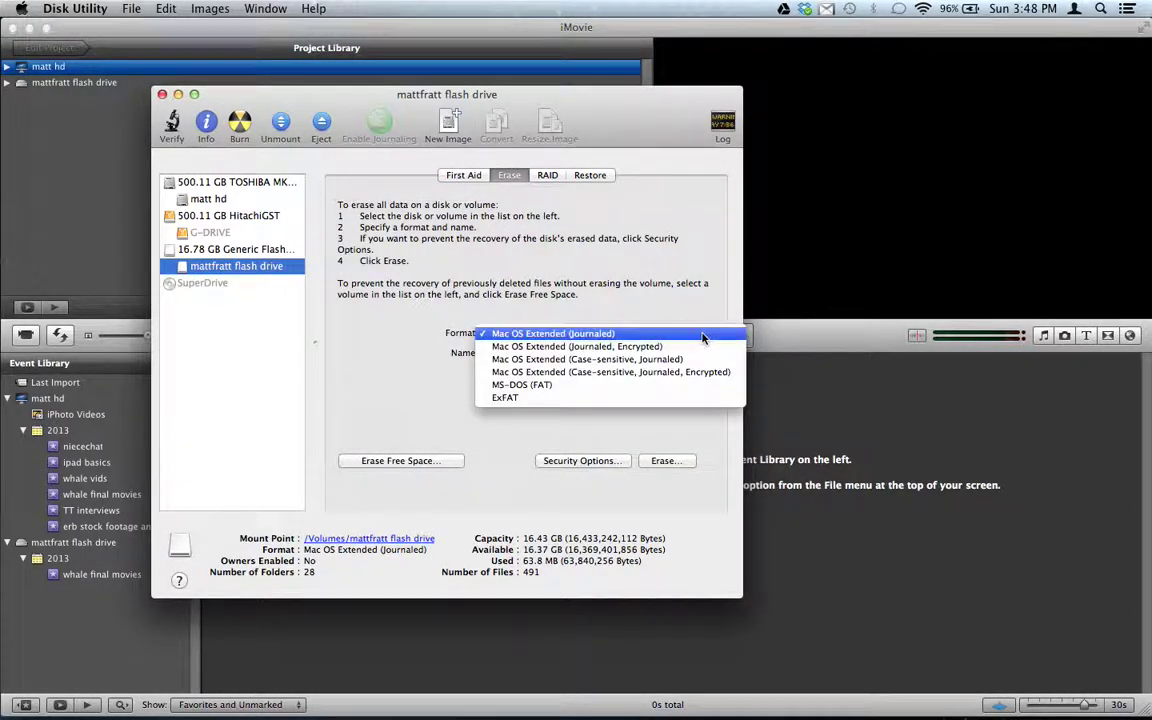
left_click(702, 337)
left_click(702, 337)
left_click(600, 333)
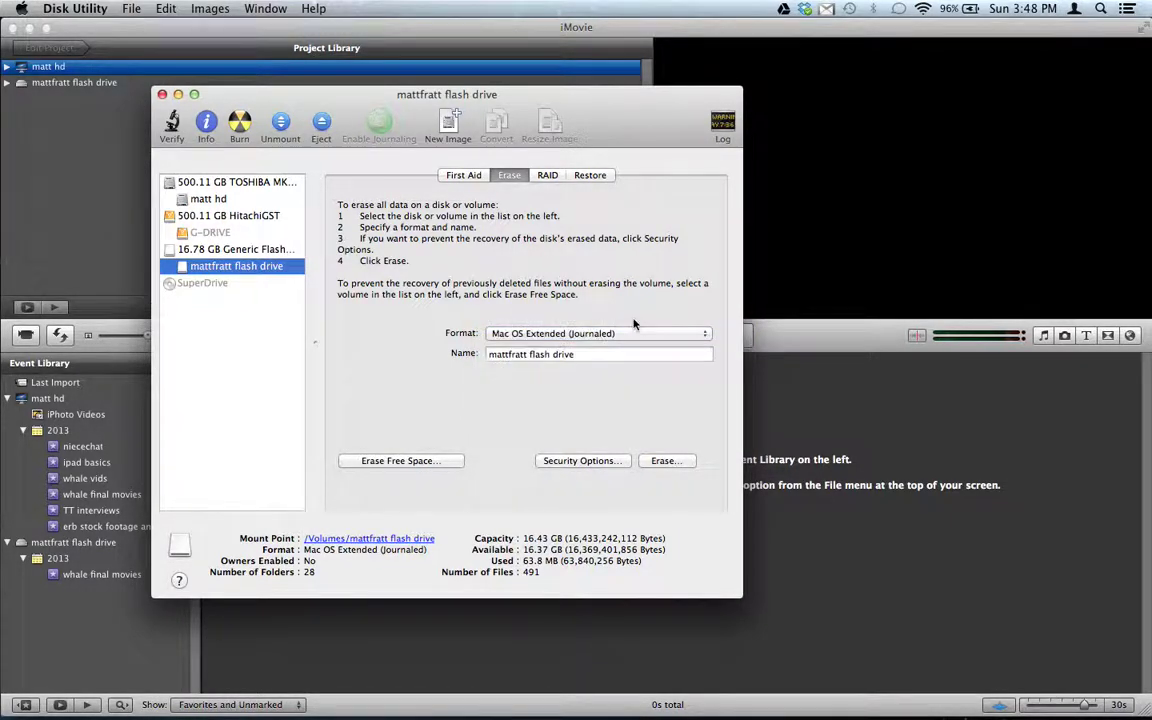
left_click(667, 462)
left_click(567, 245)
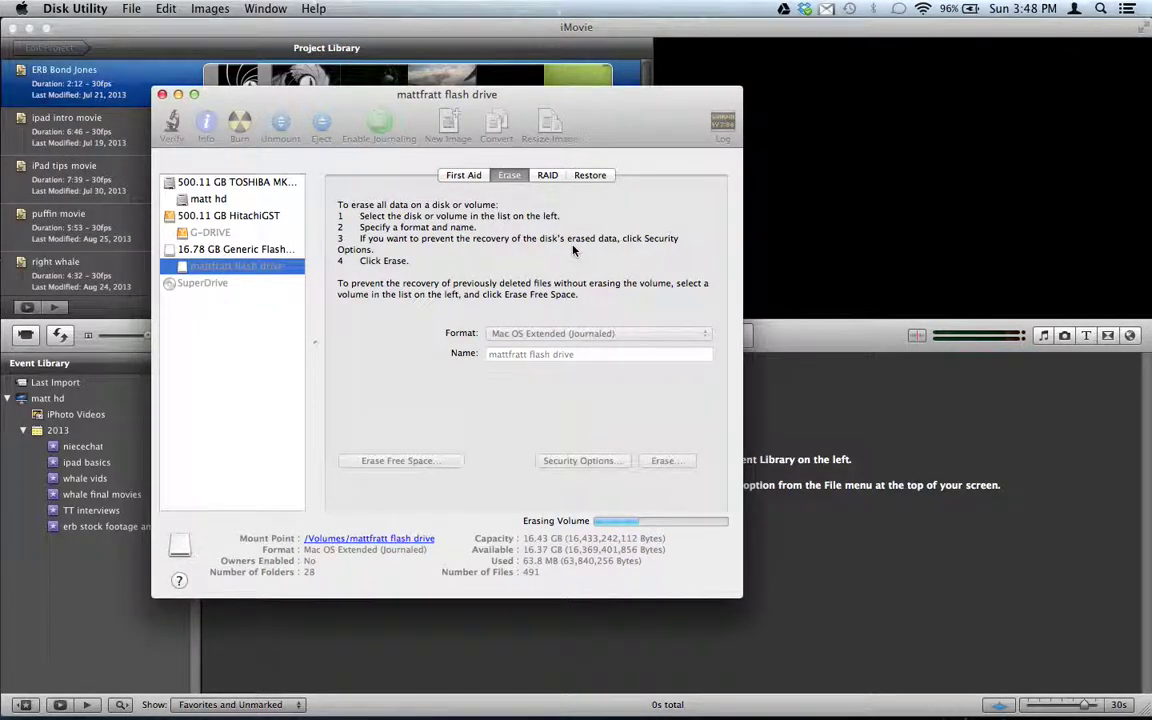
left_click(376, 35)
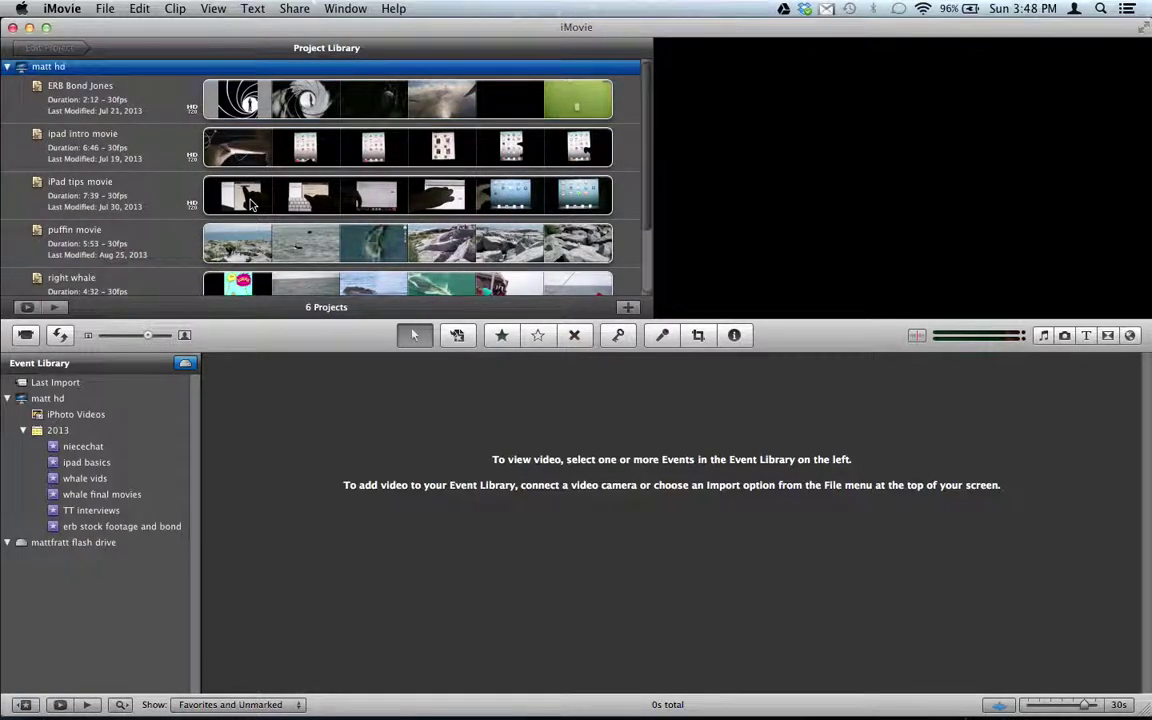
Step: Collapse the matt hd group to check the erased mattfratt flash drive is empty
left_click(7, 66)
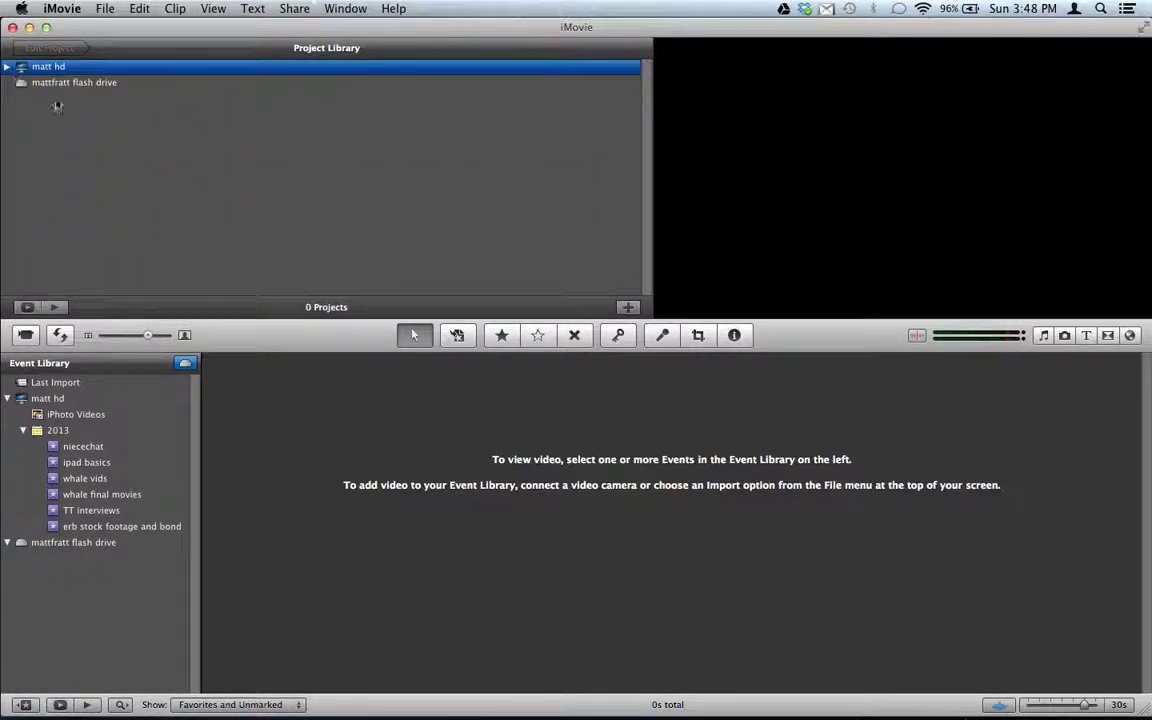